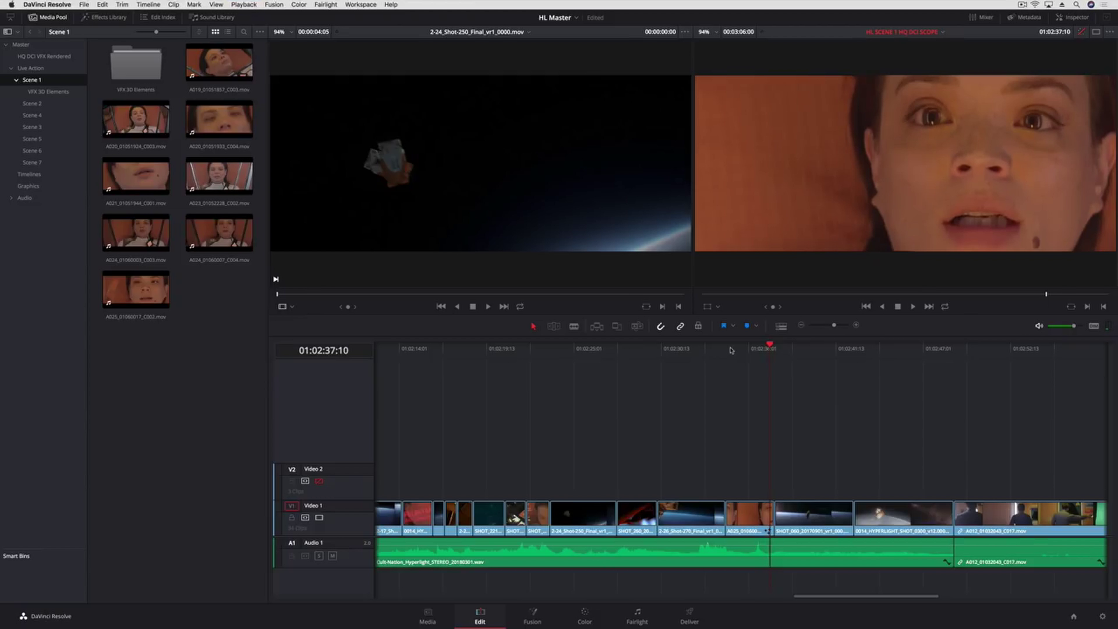
- Switch to the Fusion page to show the face clip's node tree with GridWarp1
click(541, 620)
- Delete the GridWarp1 node so MediaIn1 feeds MediaOut1 directly, and close the Effects Library
click(414, 484)
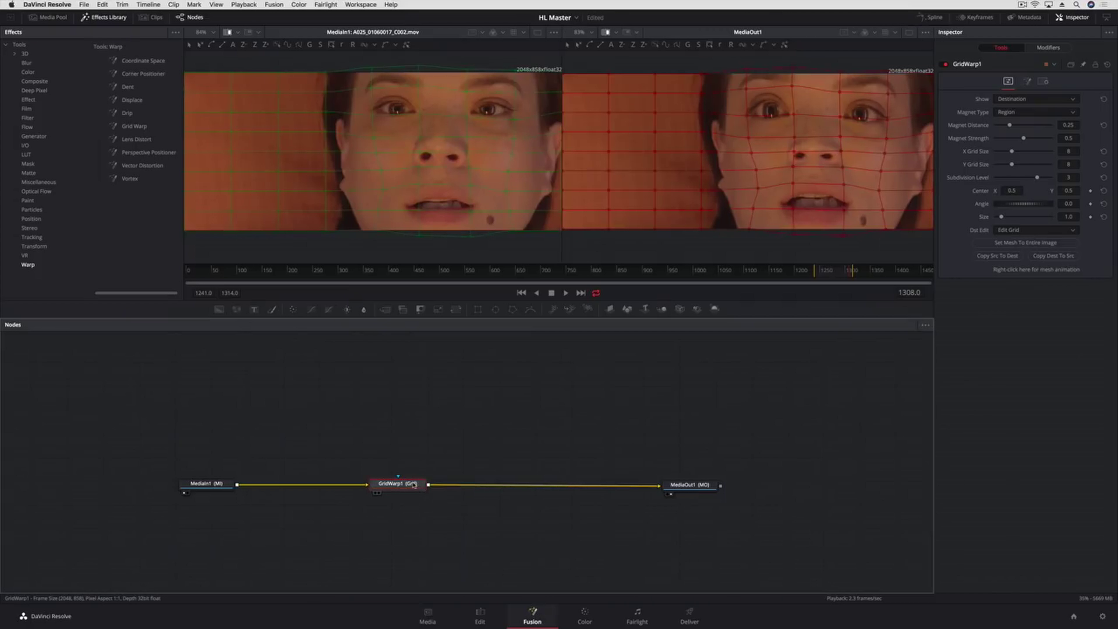
key(Delete)
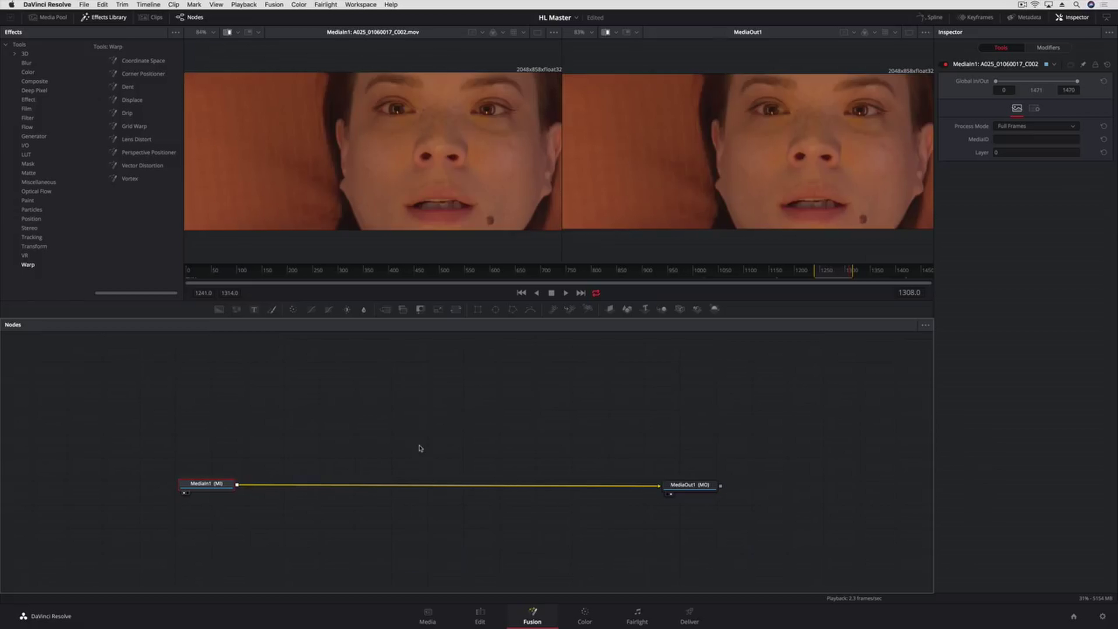
click(104, 18)
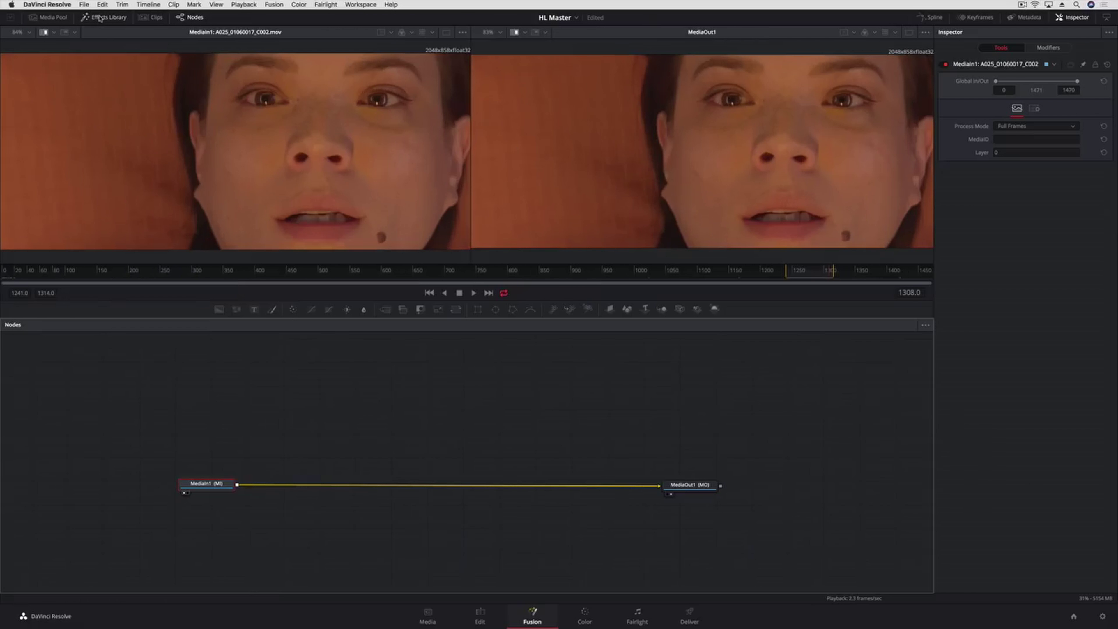
- Add POD_GUI_ANIMATION from the VFX 3D Elements bin as MediaIn2 and view it in the left viewer
click(52, 17)
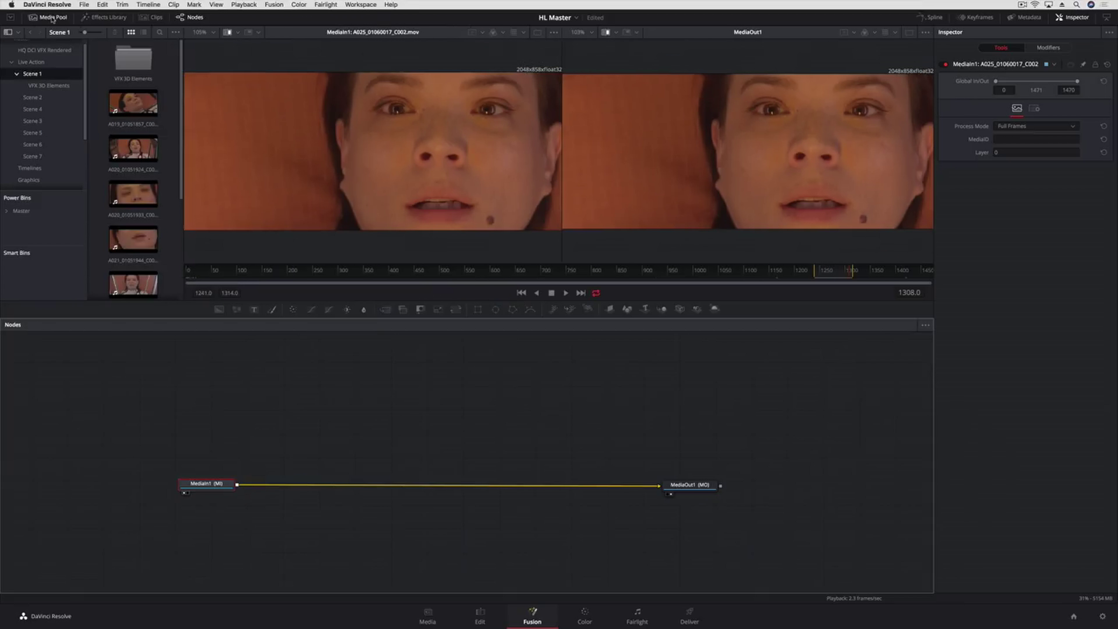
click(48, 85)
drag(177, 52, 177, 177)
drag(131, 123, 375, 402)
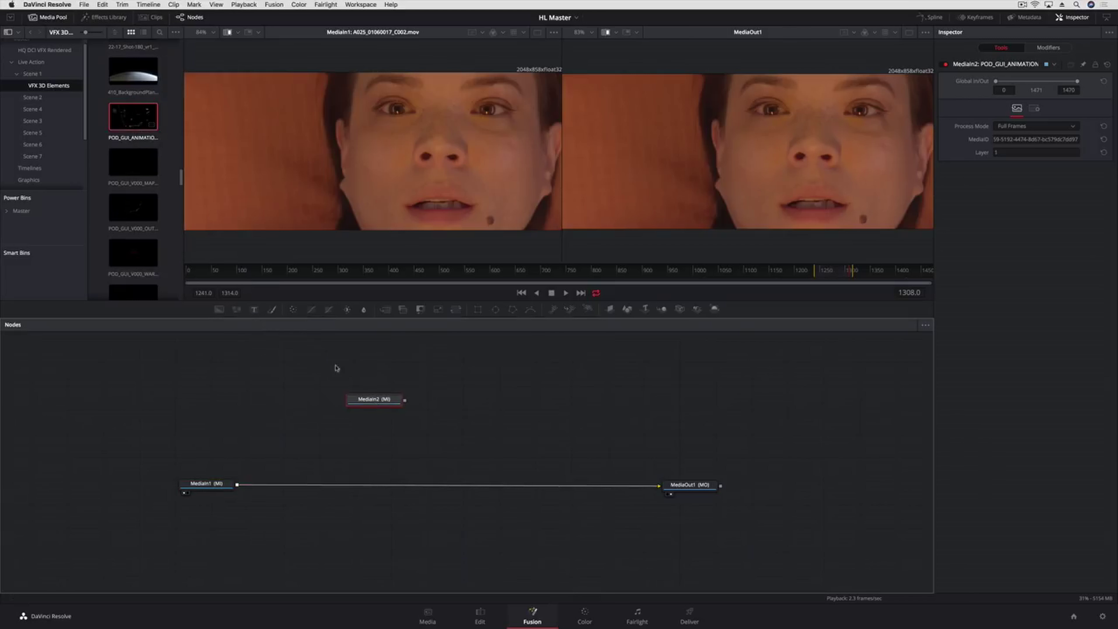
click(50, 17)
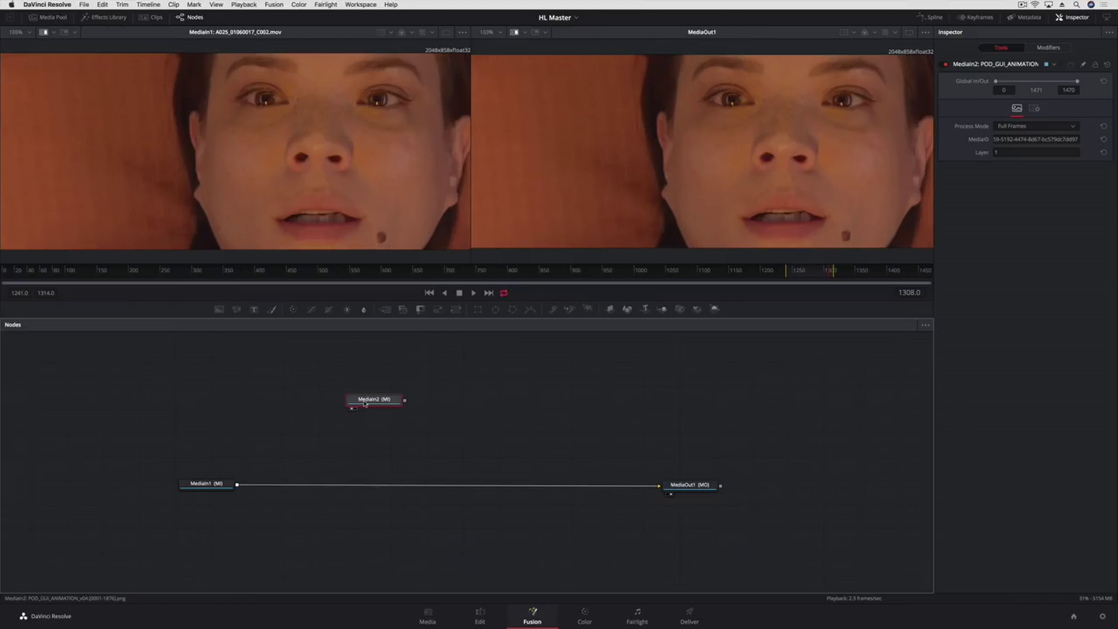
key(1)
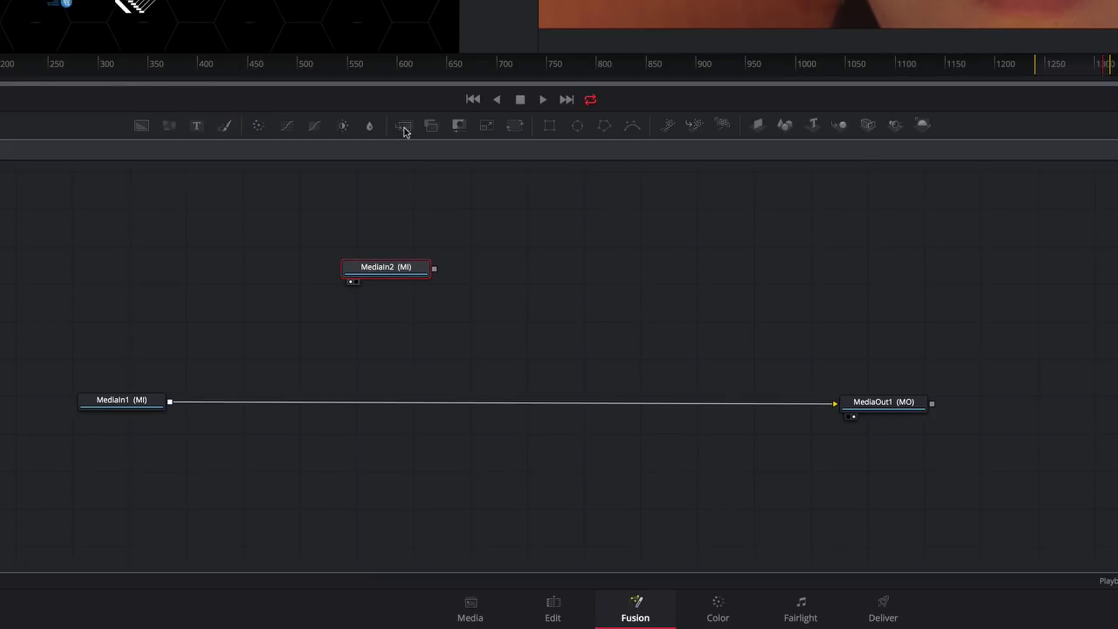
- Insert Merge1 between MediaIn1 and MediaOut1, with MediaIn2 connected to its foreground
drag(404, 127, 394, 405)
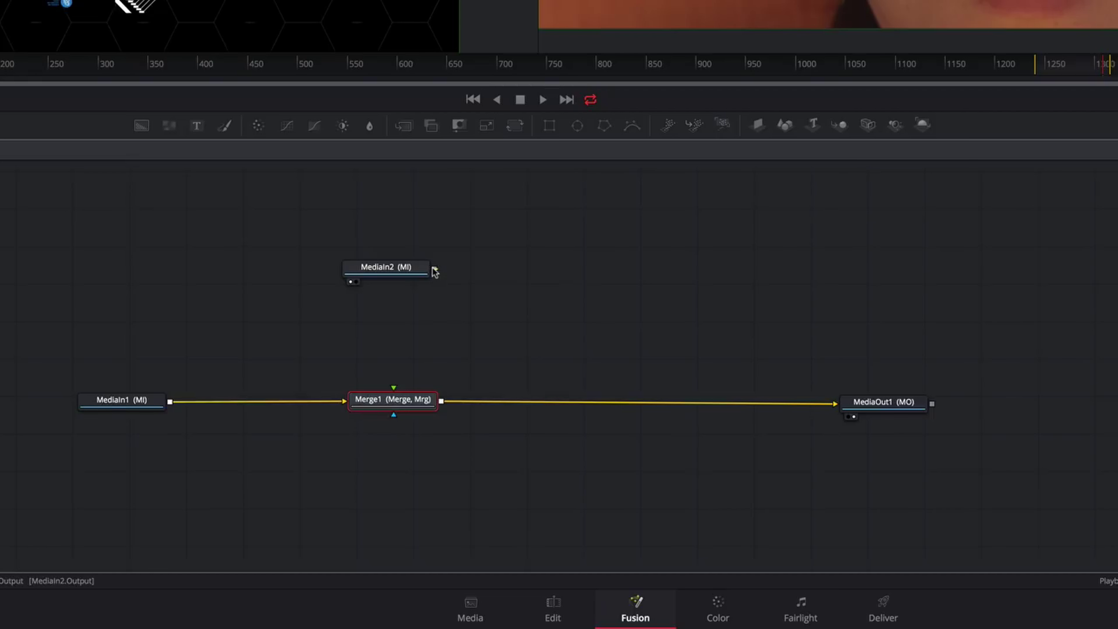
drag(434, 269, 399, 405)
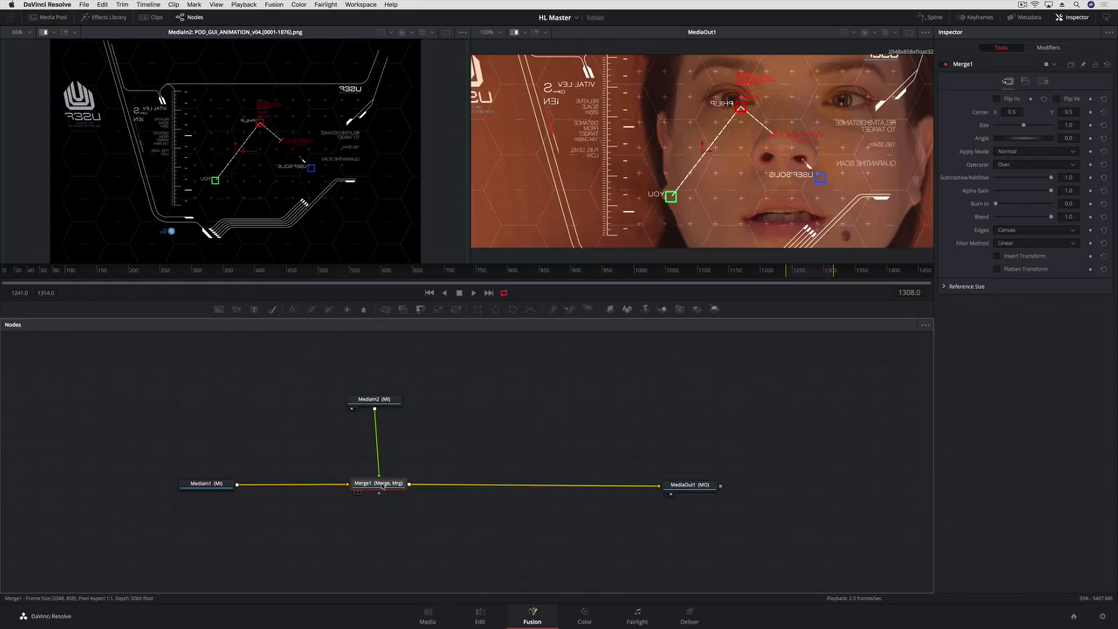
drag(382, 403, 389, 376)
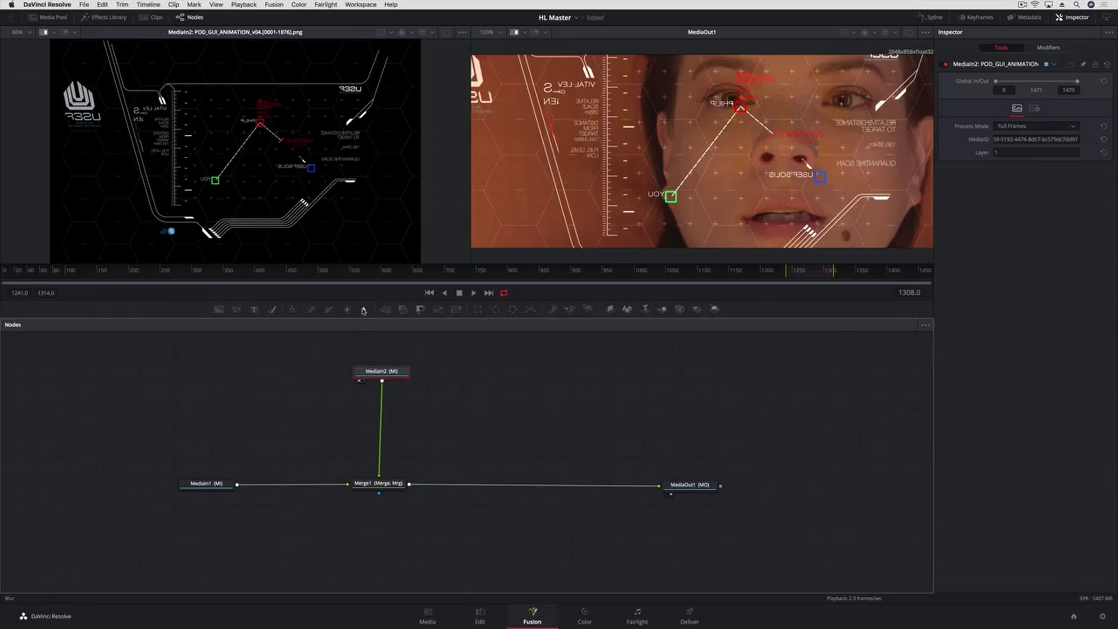
- Insert Blur1 between MediaIn2 and Merge1 with a subtle Blur Size of 2.4
drag(364, 310, 382, 425)
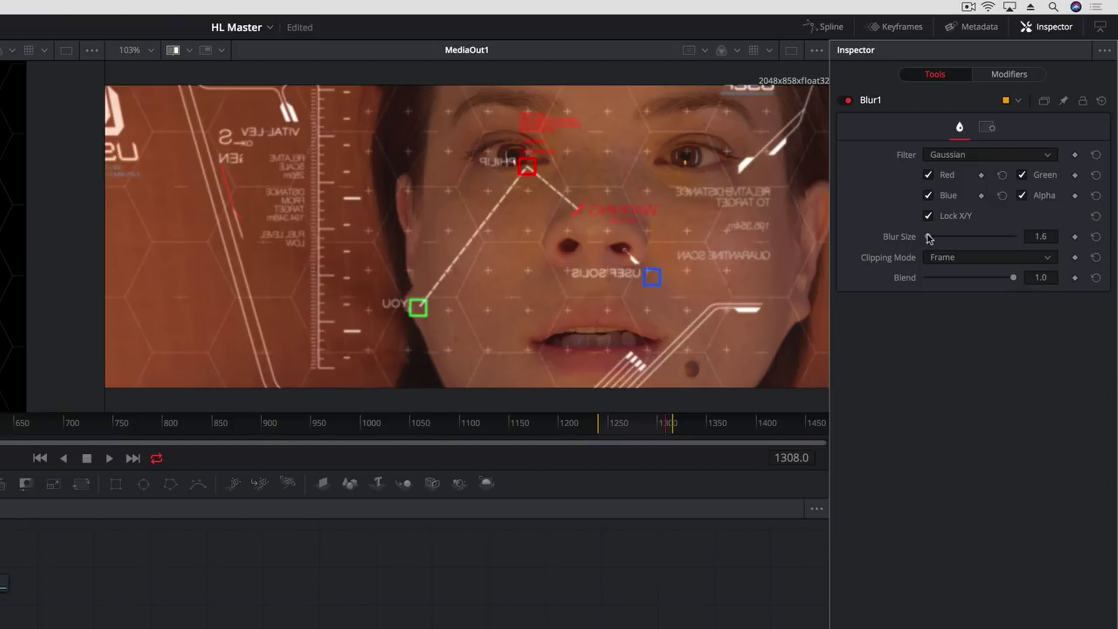
drag(996, 151, 1000, 152)
drag(932, 238, 930, 238)
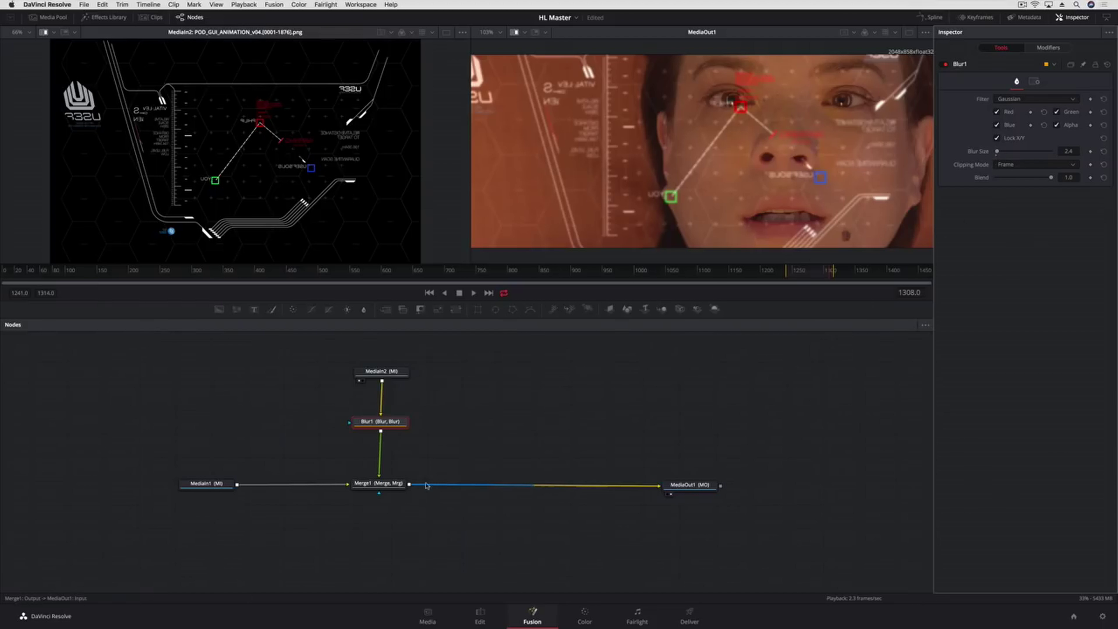
- Change Merge1's Apply Mode from Normal to Lighten
click(387, 485)
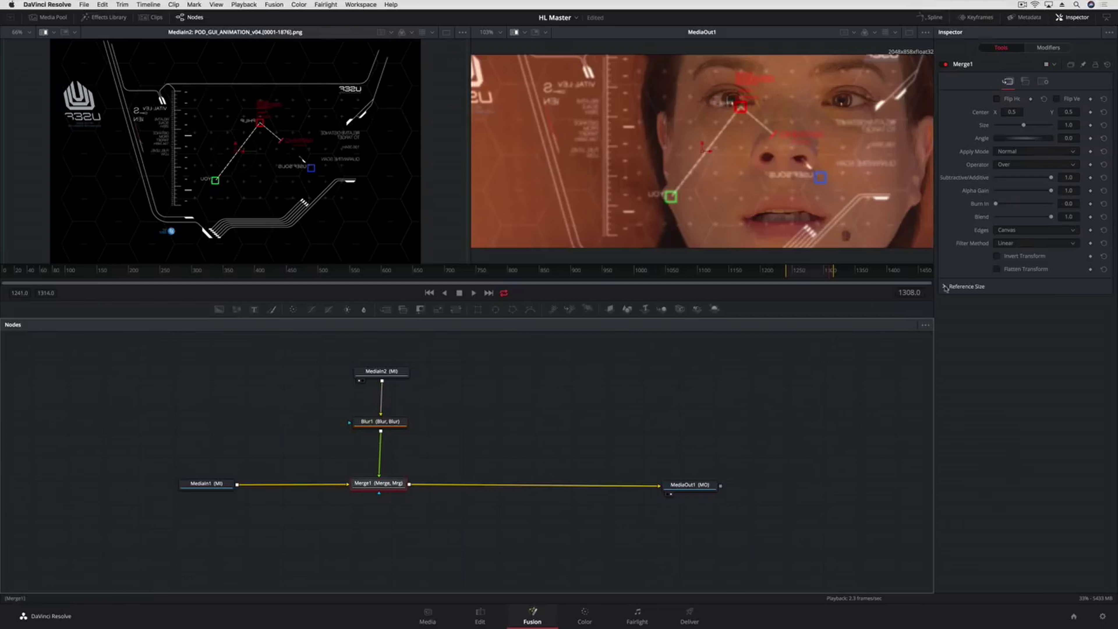
click(1028, 152)
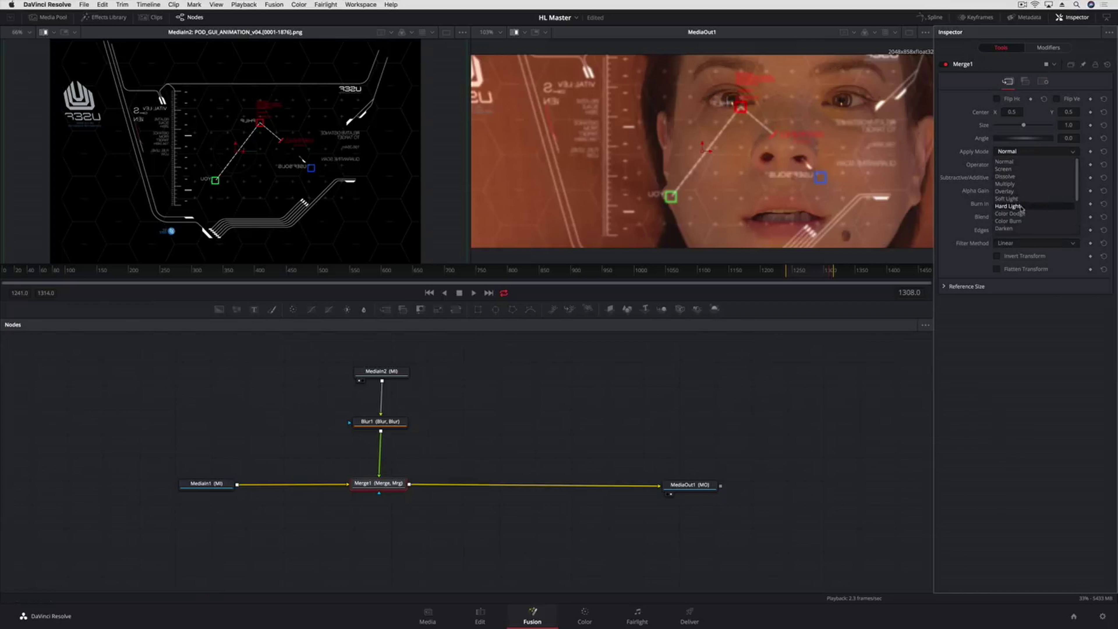
scroll(1021, 215, down, 3)
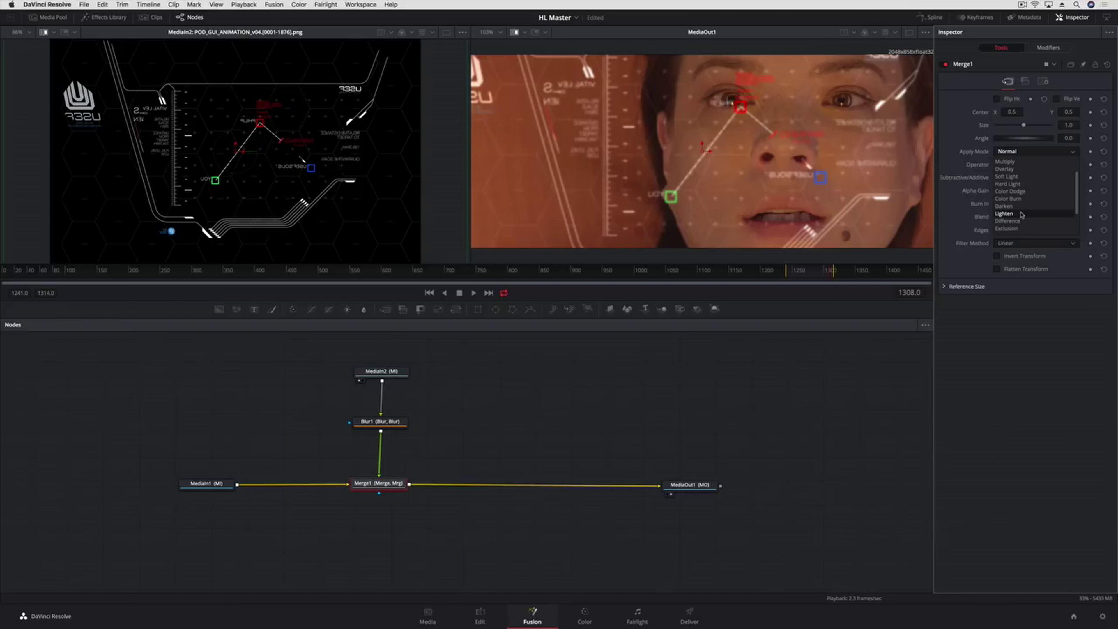
click(1022, 215)
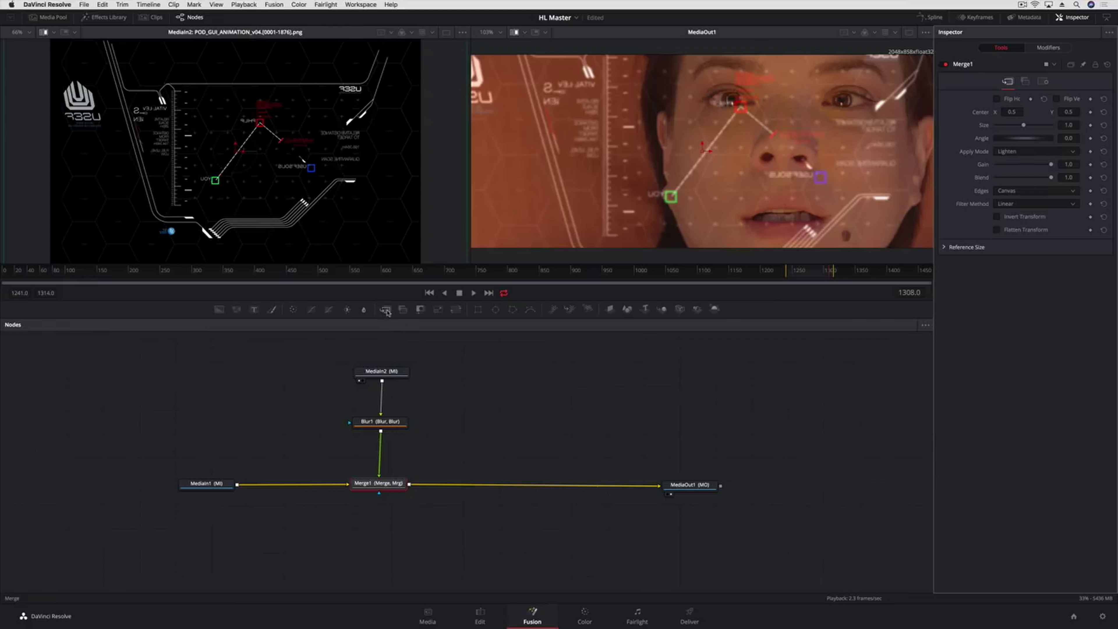
- Insert Merge2 before MediaOut1 and add a Background1 node above it via the 'back' search
drag(387, 312, 504, 487)
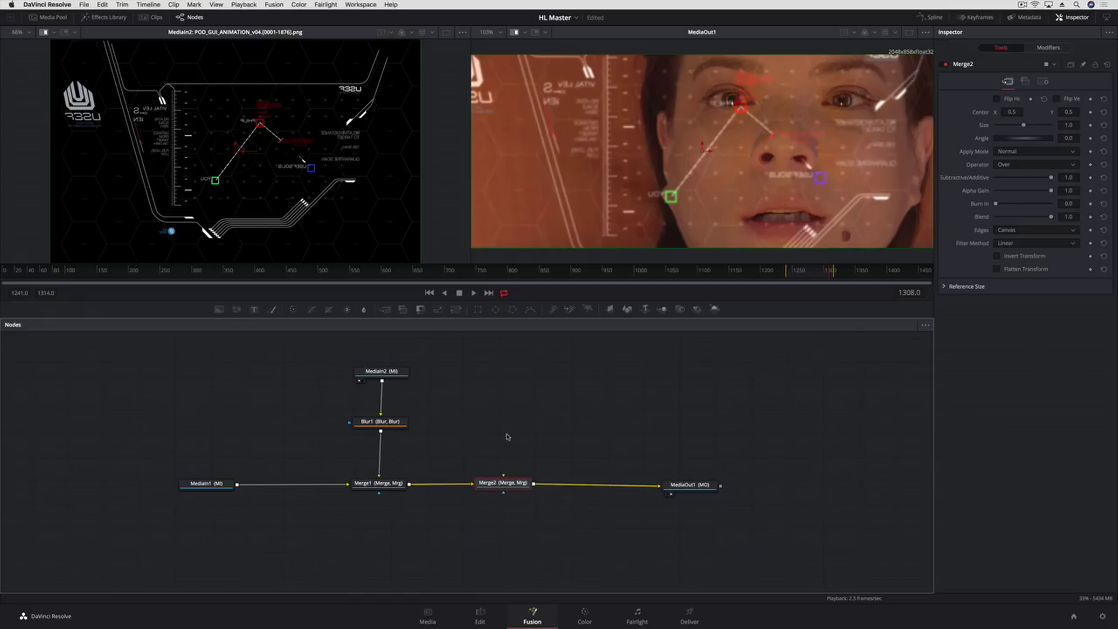
key(shift+space)
text(b)
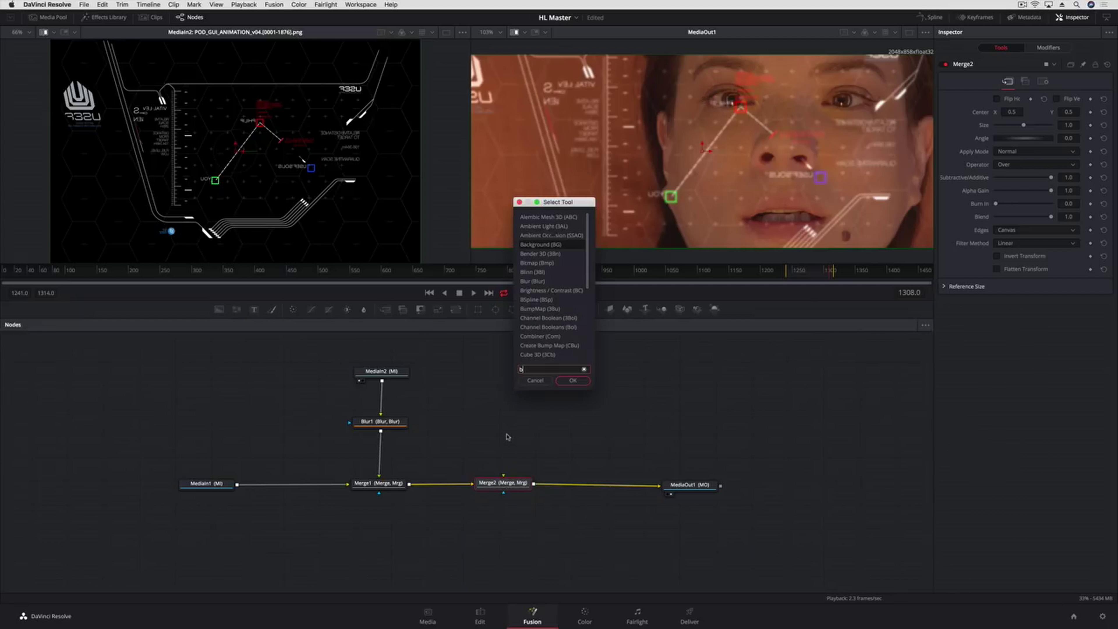
text(ack)
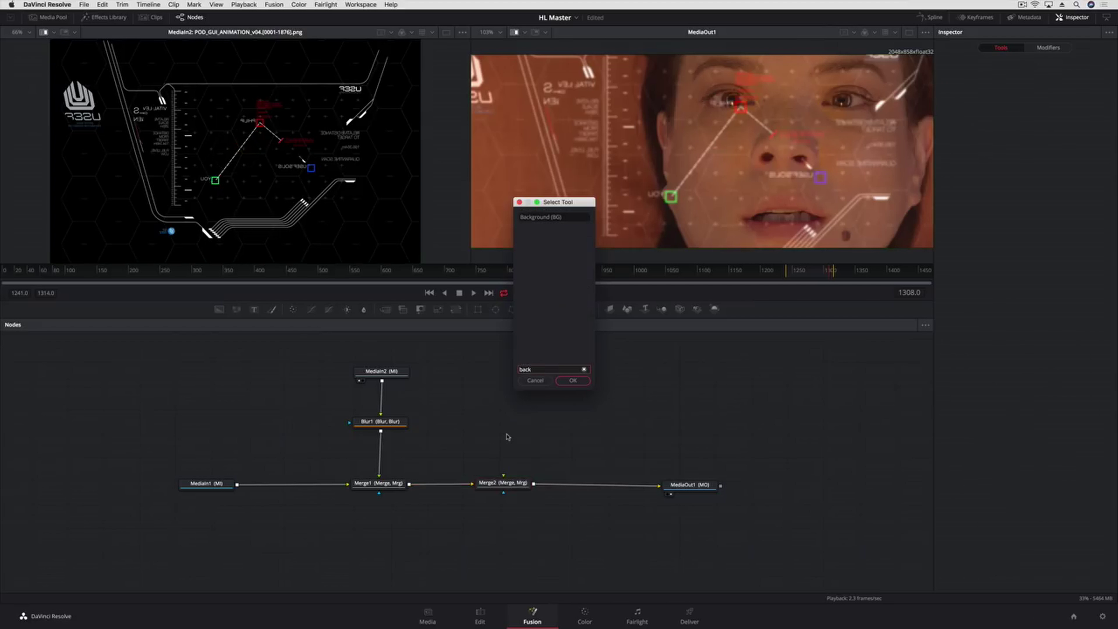
key(Return)
drag(508, 426, 509, 373)
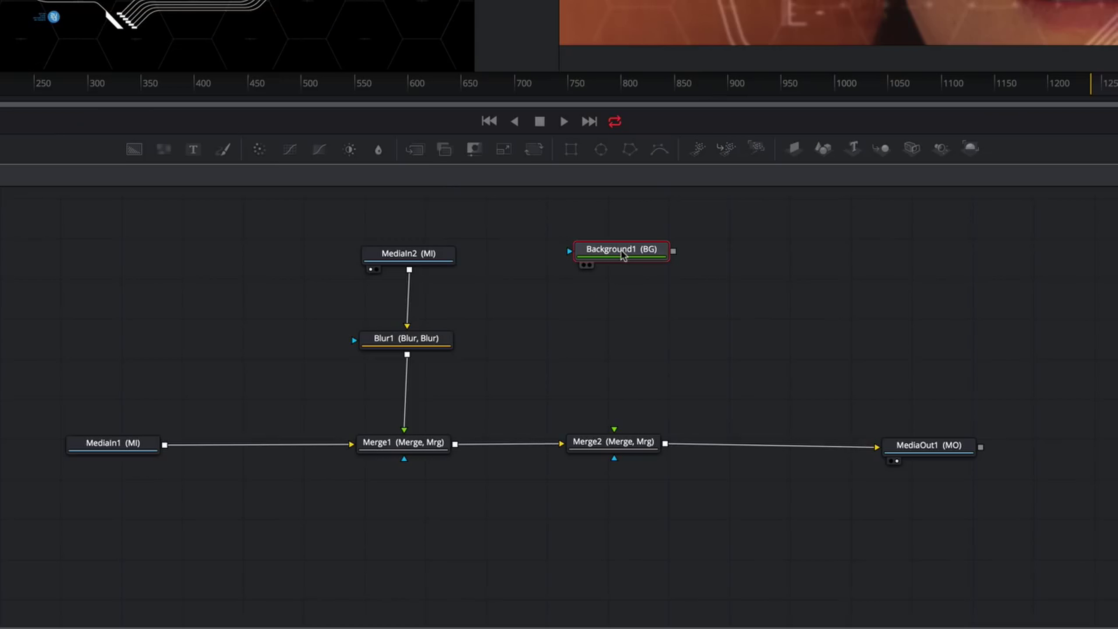
- Add Paint1 fed by Background1 into Merge2's foreground, and set Background1's Alpha to 0
mouse_move(225, 151)
mouse_down()
mouse_move(253, 185)
mouse_move(611, 350)
mouse_move(614, 333)
mouse_up()
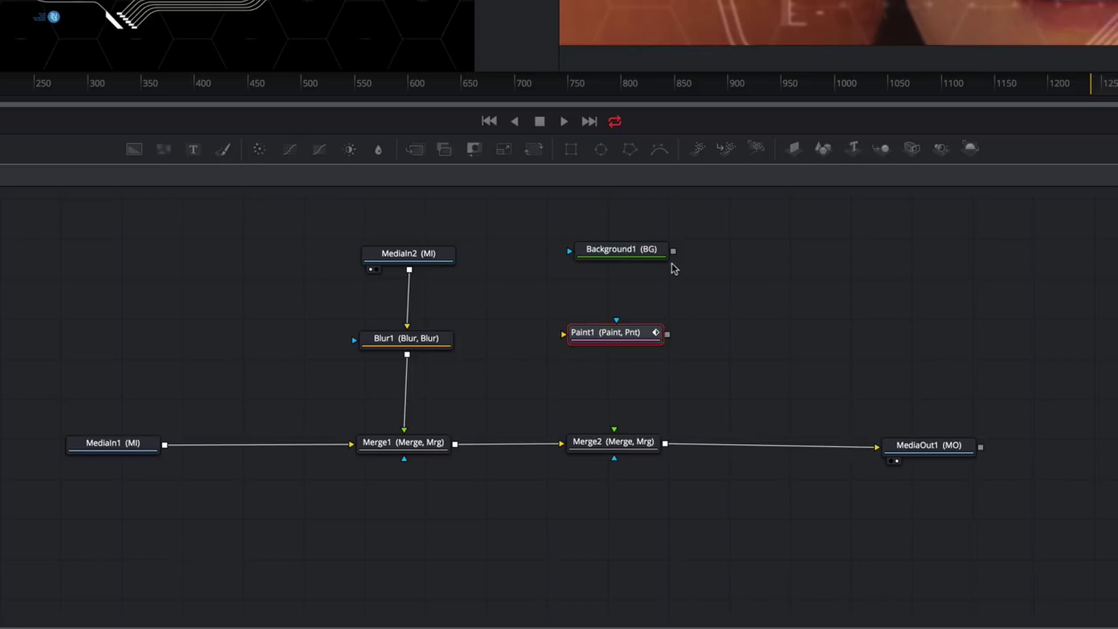
mouse_move(675, 254)
mouse_down()
mouse_move(636, 325)
mouse_move(619, 331)
mouse_up()
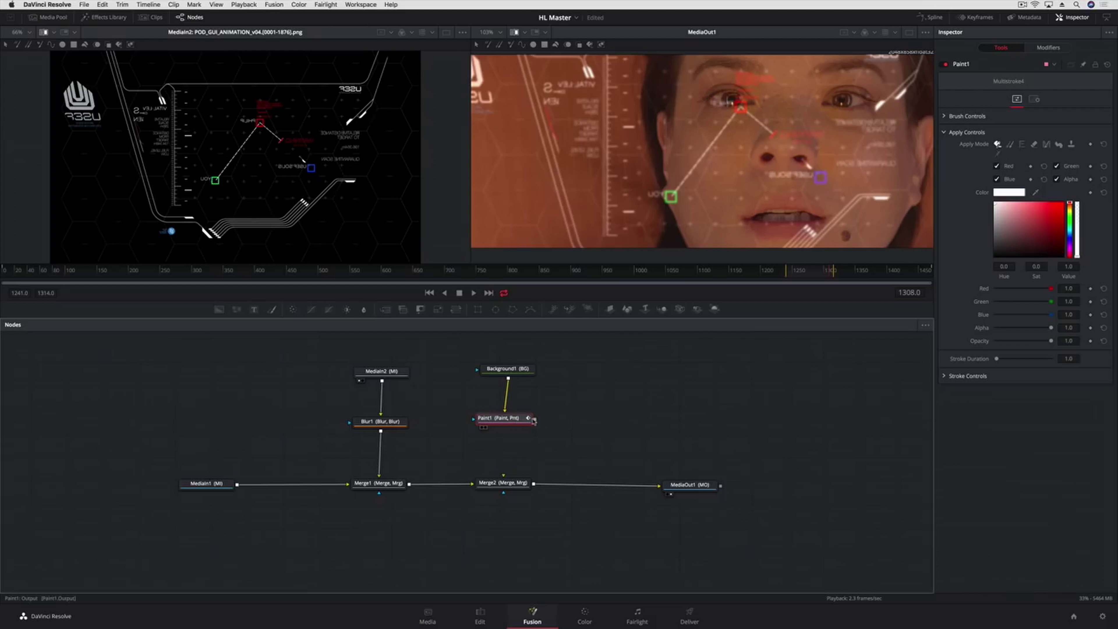
mouse_move(536, 420)
mouse_down()
mouse_move(532, 460)
mouse_move(512, 489)
mouse_up()
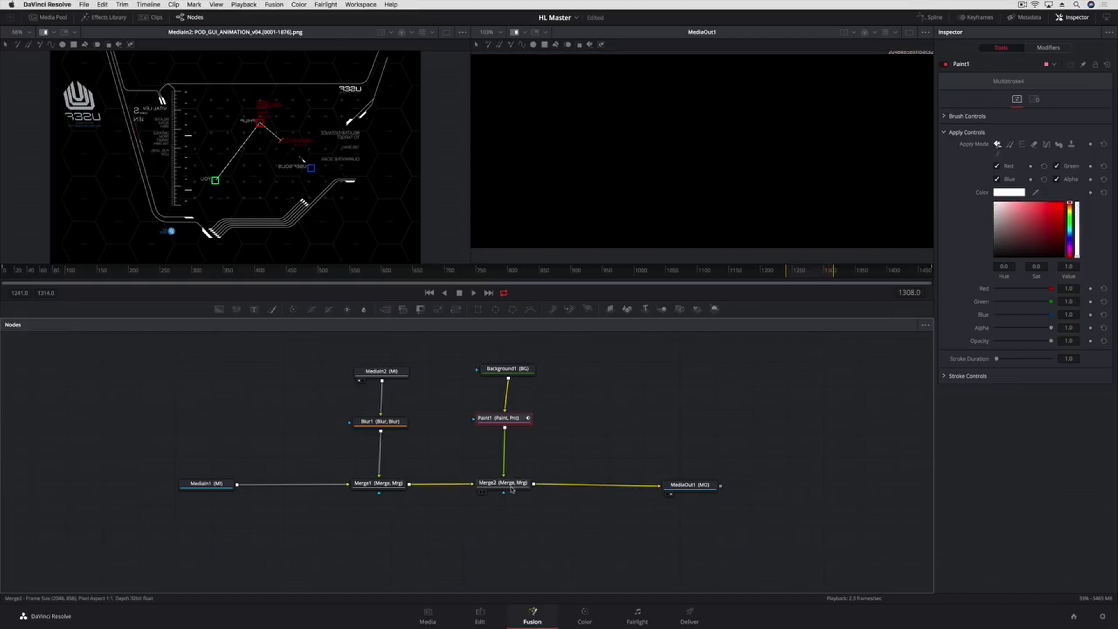
click(512, 488)
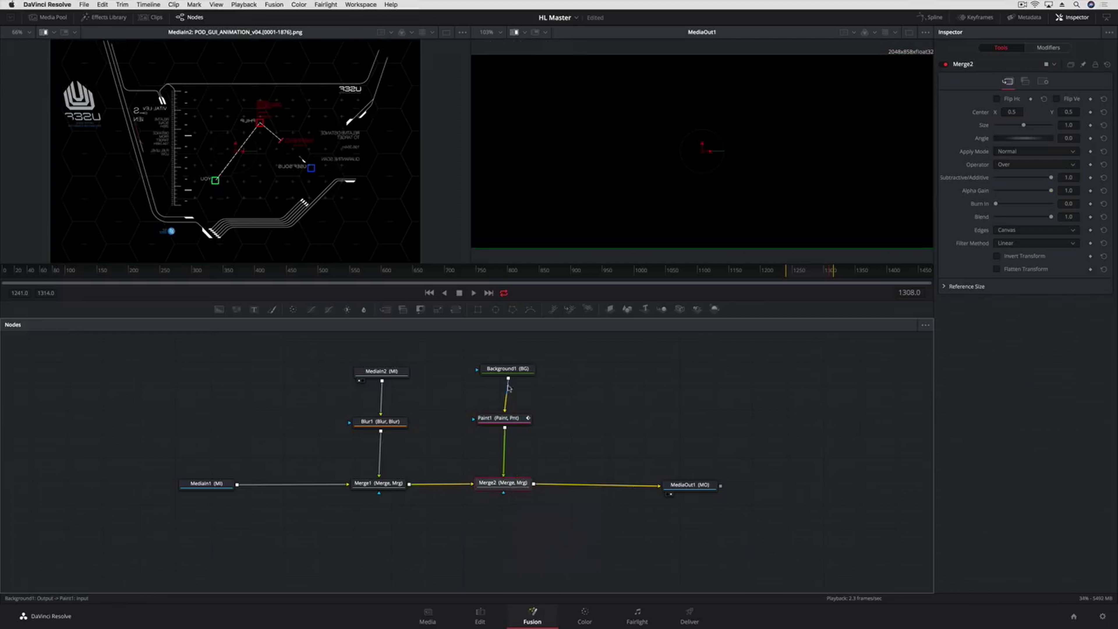
click(507, 369)
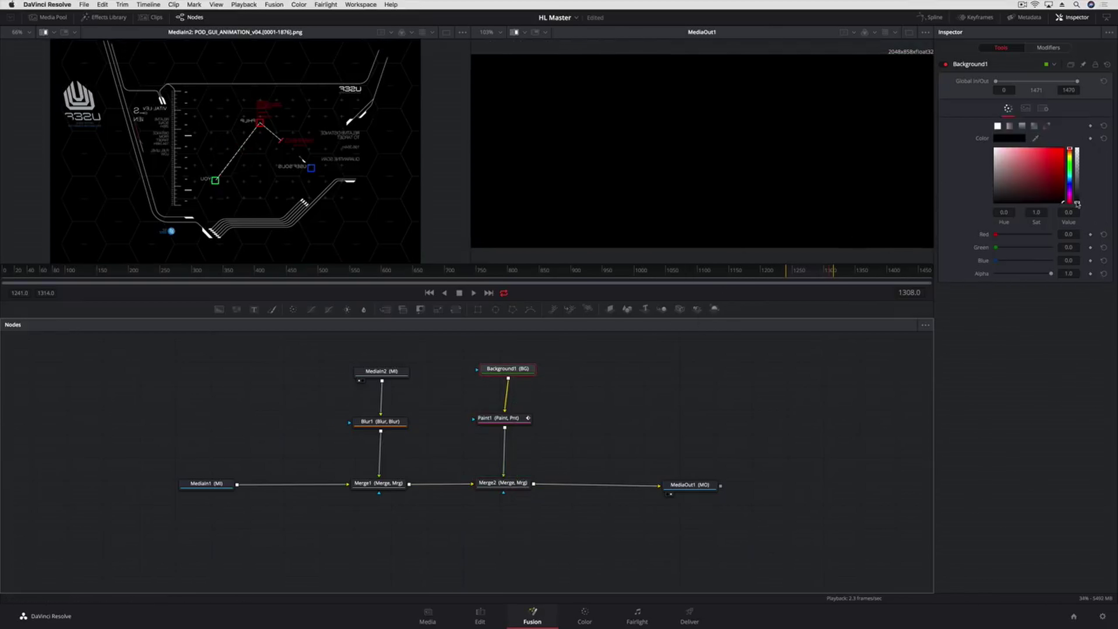
drag(1077, 204, 1078, 147)
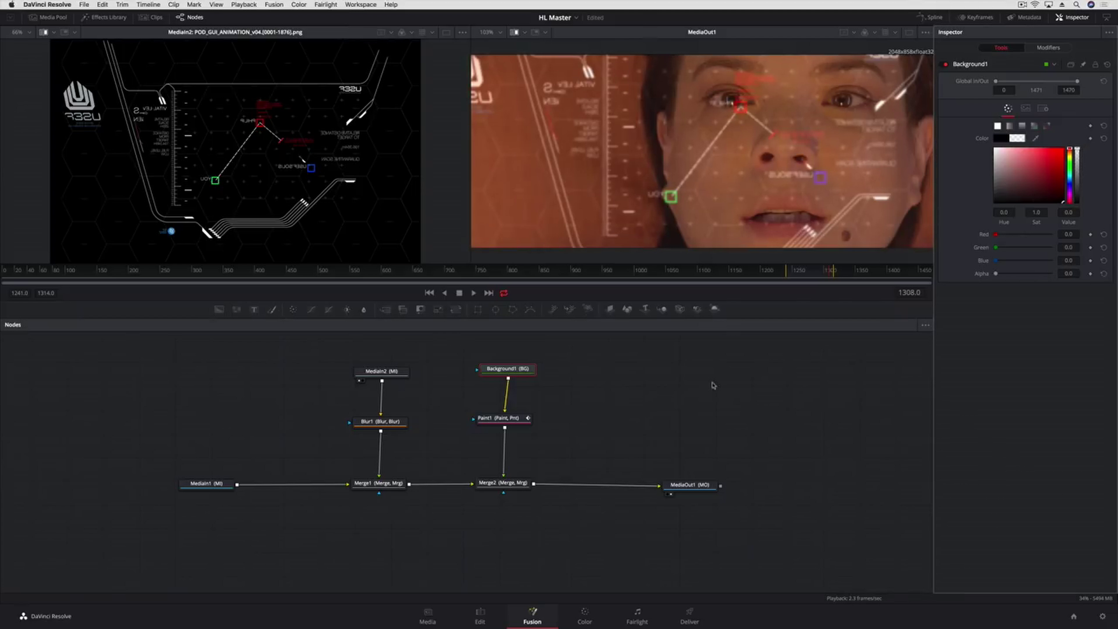
- Choose Paint1's Multistroke tool and set brush Size 0.0258 and Softness 1.182
click(516, 421)
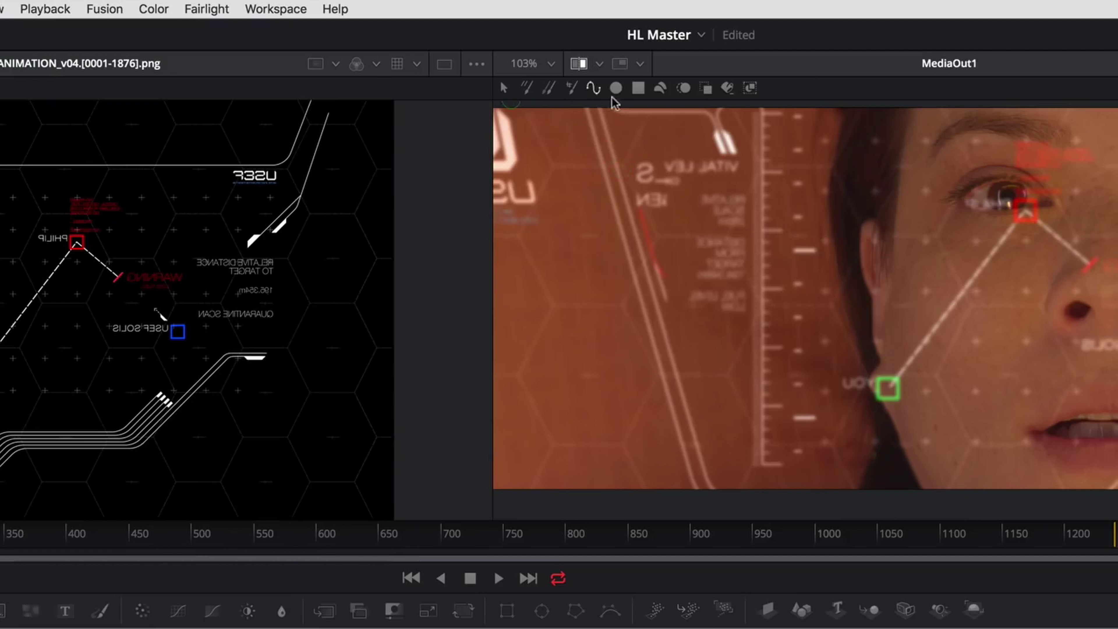
click(573, 89)
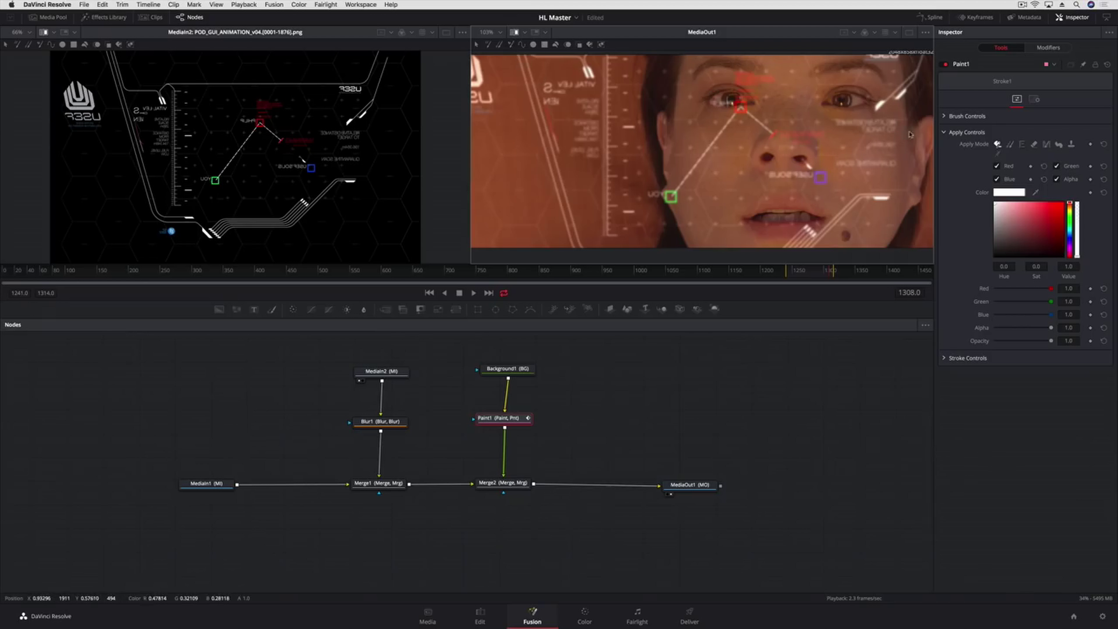
click(944, 117)
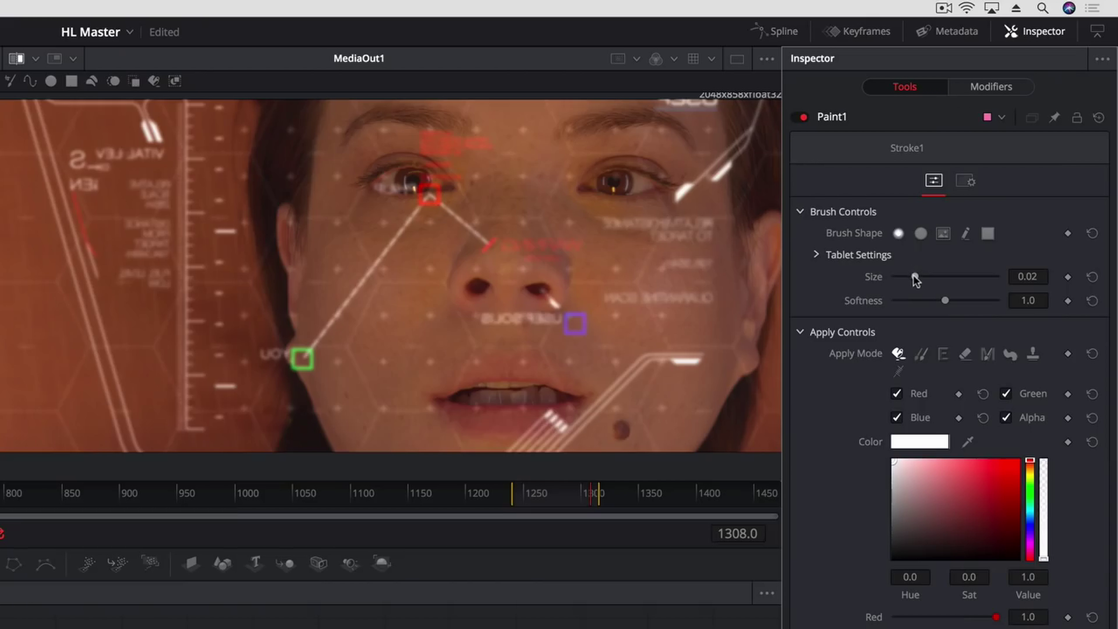
drag(1002, 153, 1006, 152)
drag(941, 298, 956, 301)
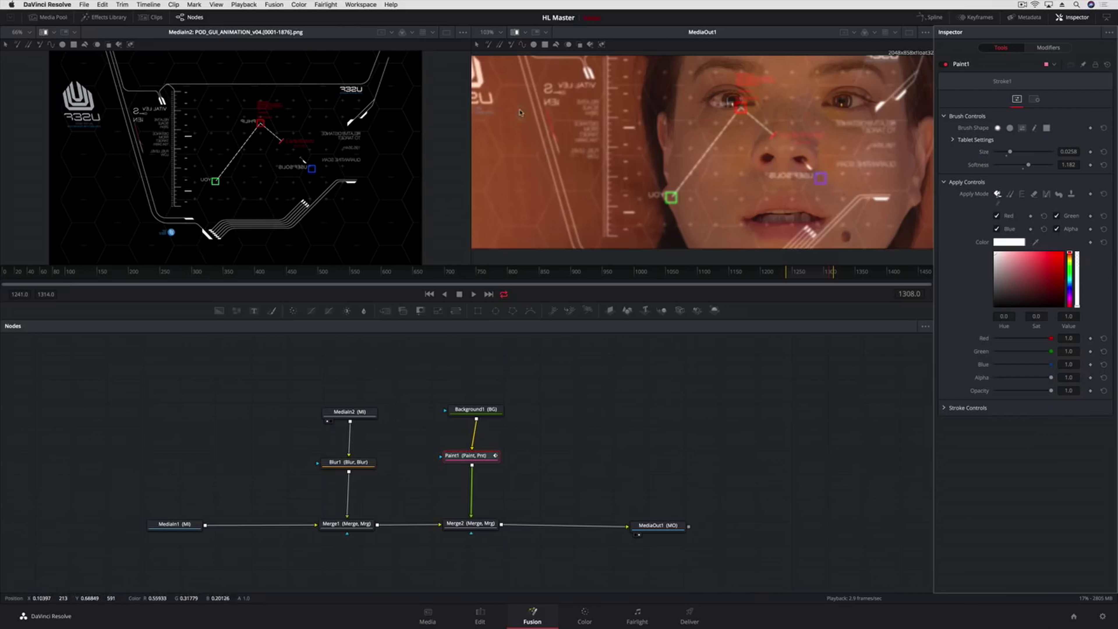
- Enlarge the brush to about 0.4 and paint white glare dabs at upper left and right edge
drag(518, 109, 528, 119)
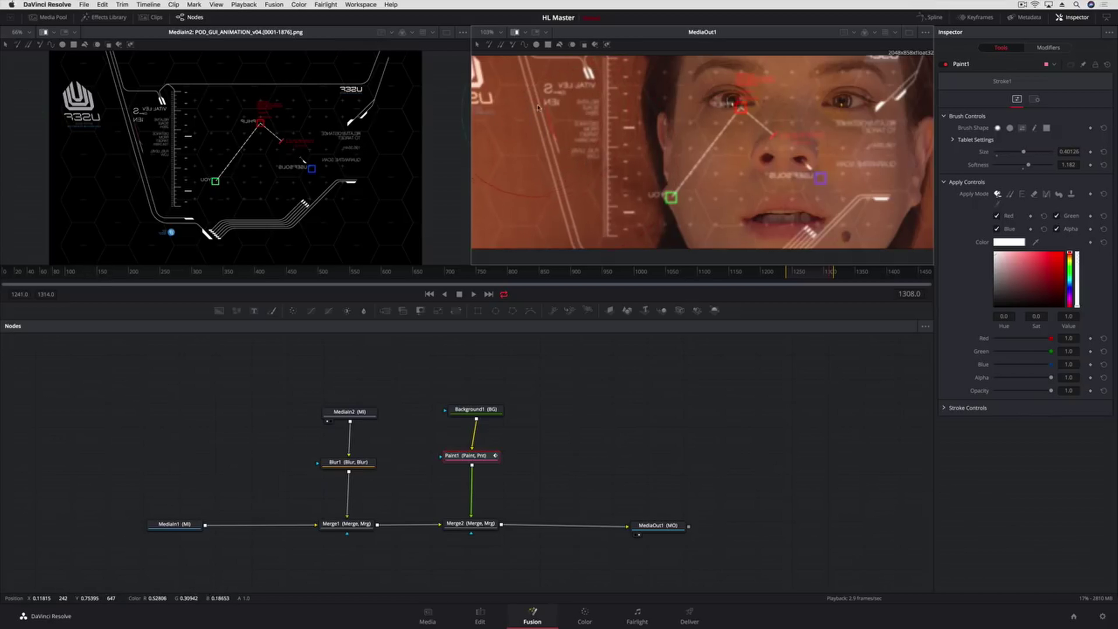
click(523, 118)
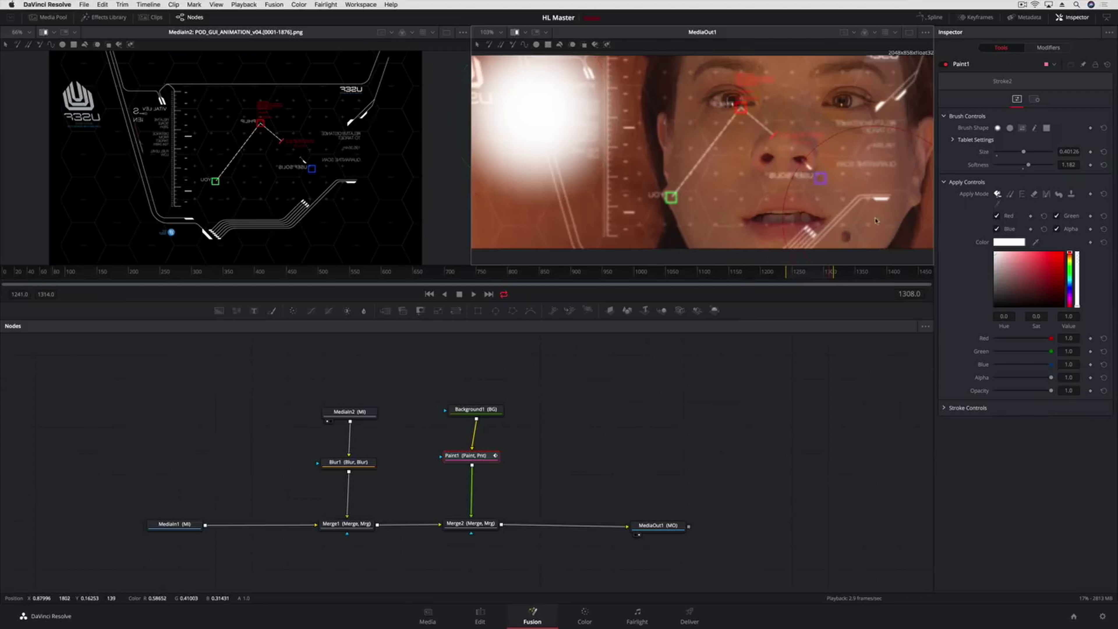
click(894, 204)
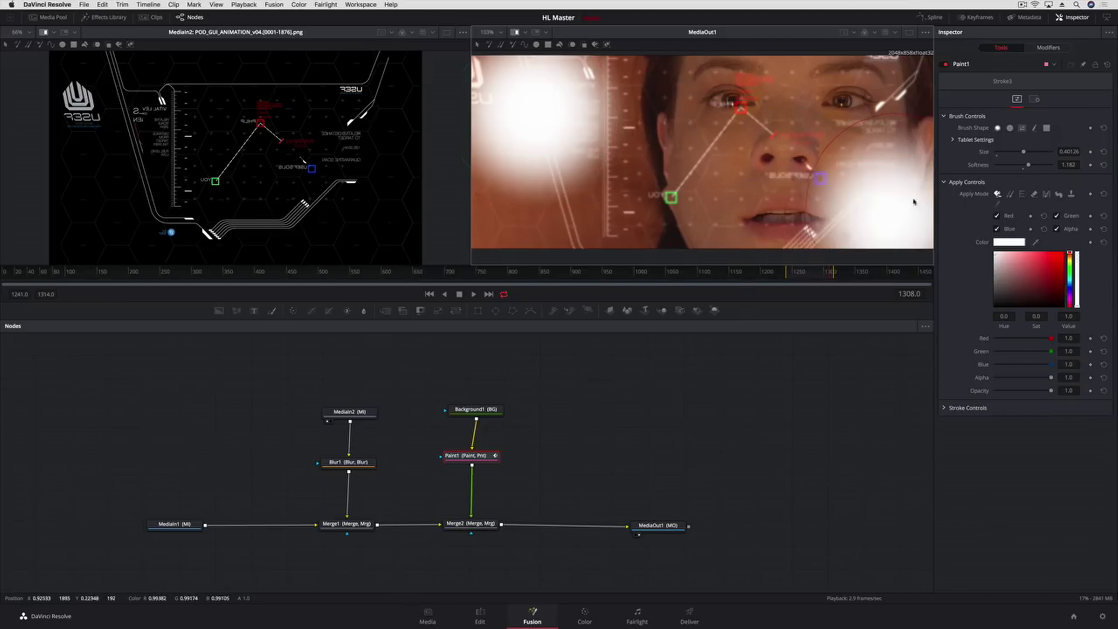
- Tint the right-edge Stroke2 glare a warm beige and shrink its Size to 0.3969
click(1048, 48)
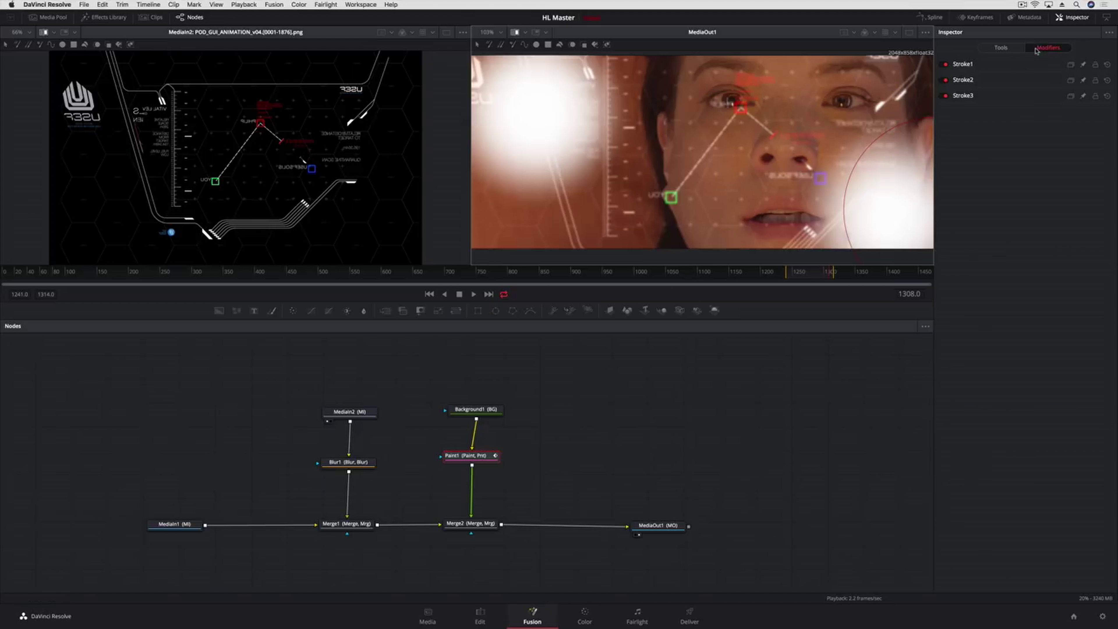
click(967, 80)
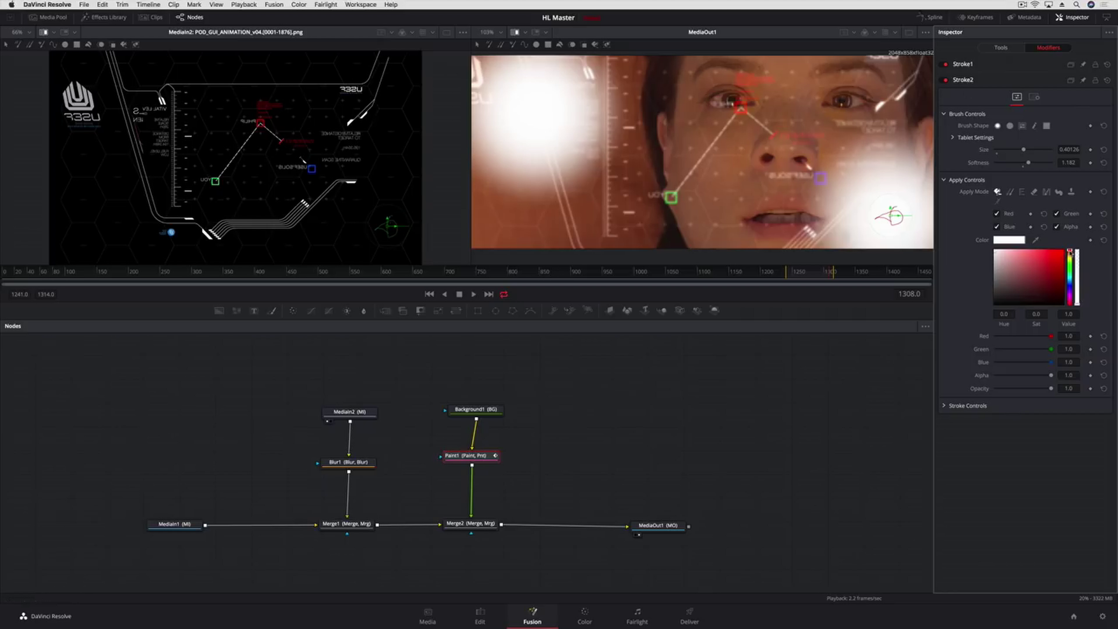
drag(1070, 251, 1014, 255)
click(1011, 258)
mouse_move(1023, 149)
mouse_down()
mouse_move(1014, 151)
mouse_move(1024, 150)
mouse_up()
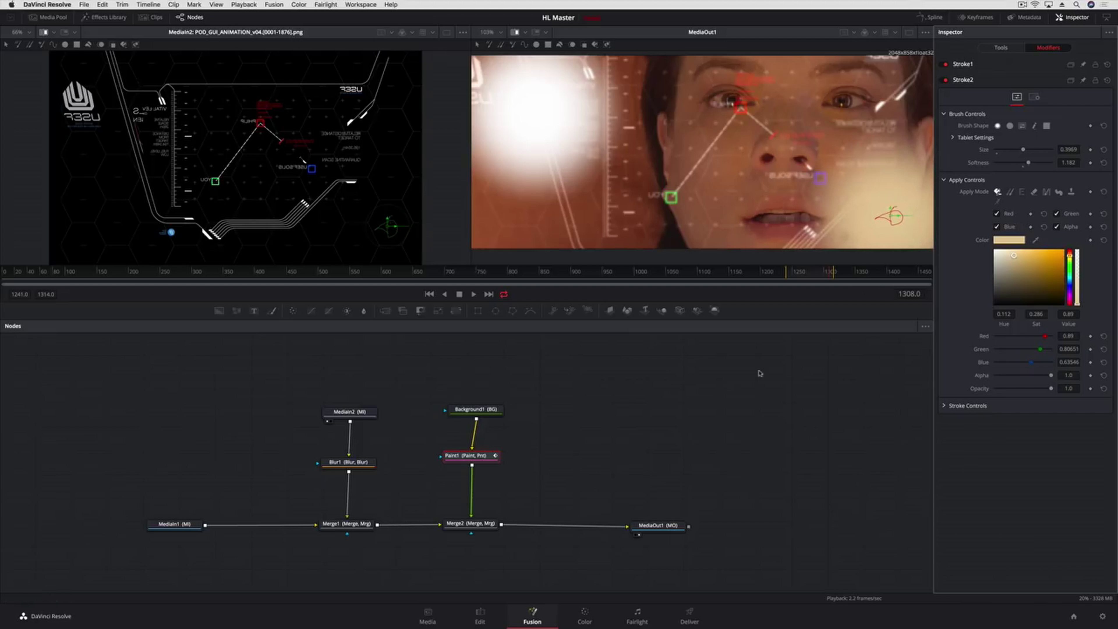
- Set Merge2 to Overlay apply mode at Blend 0.551, then play back the shot
click(472, 524)
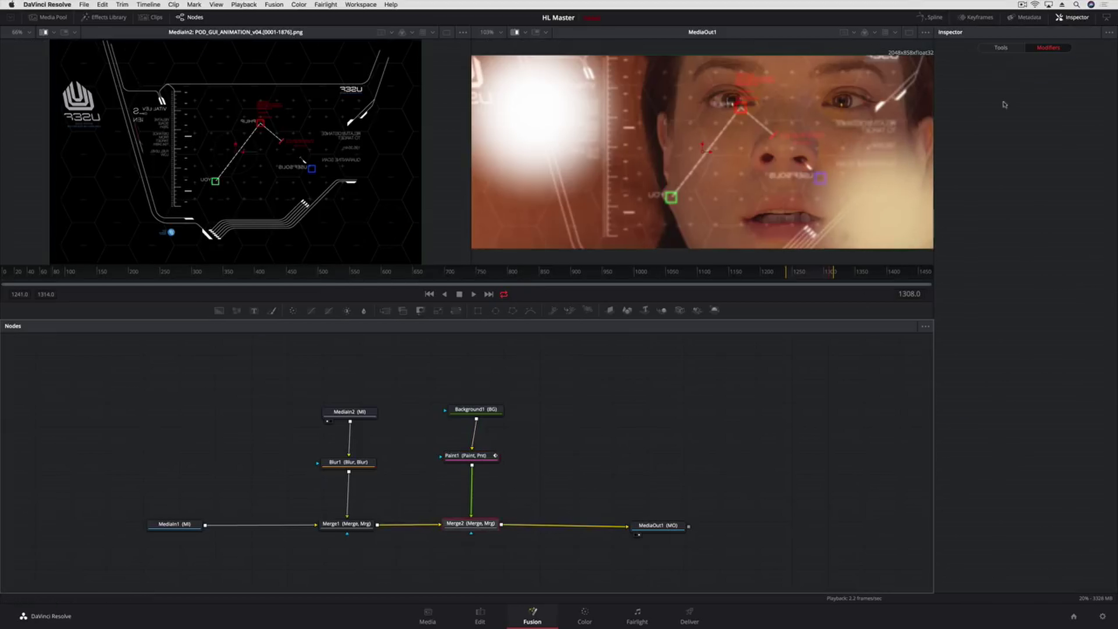
click(1007, 48)
click(1006, 152)
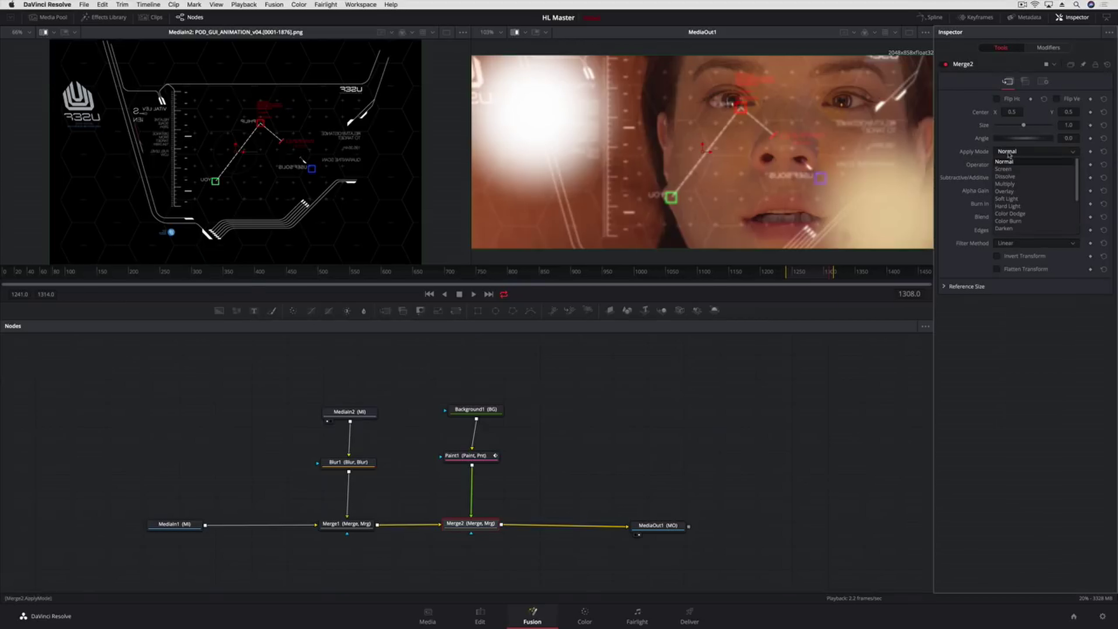
click(1010, 190)
drag(1051, 177, 1026, 177)
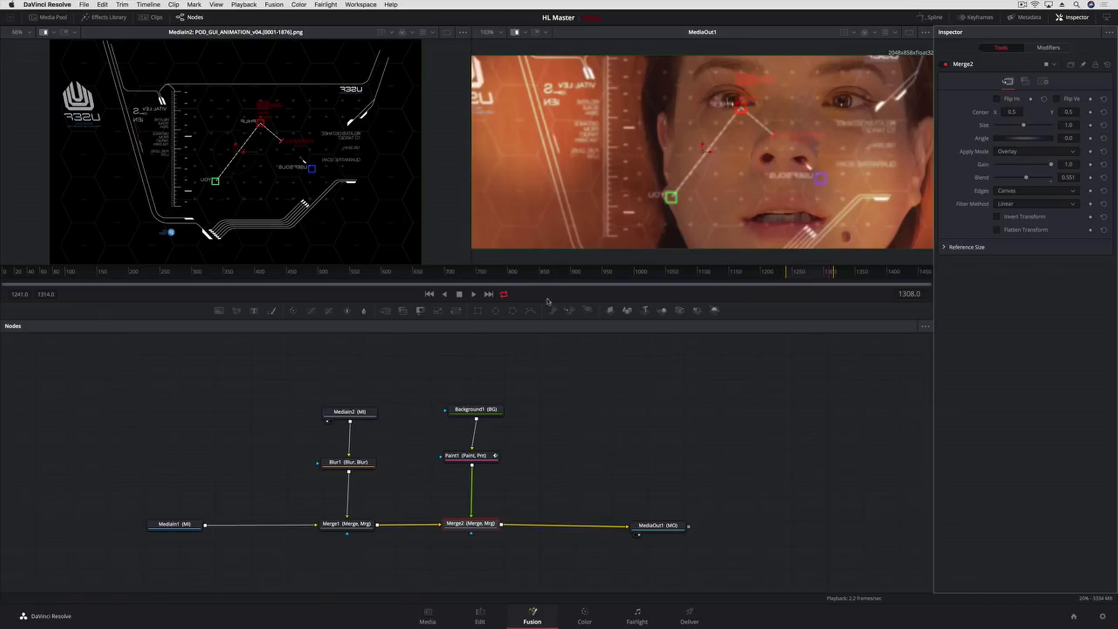
click(474, 294)
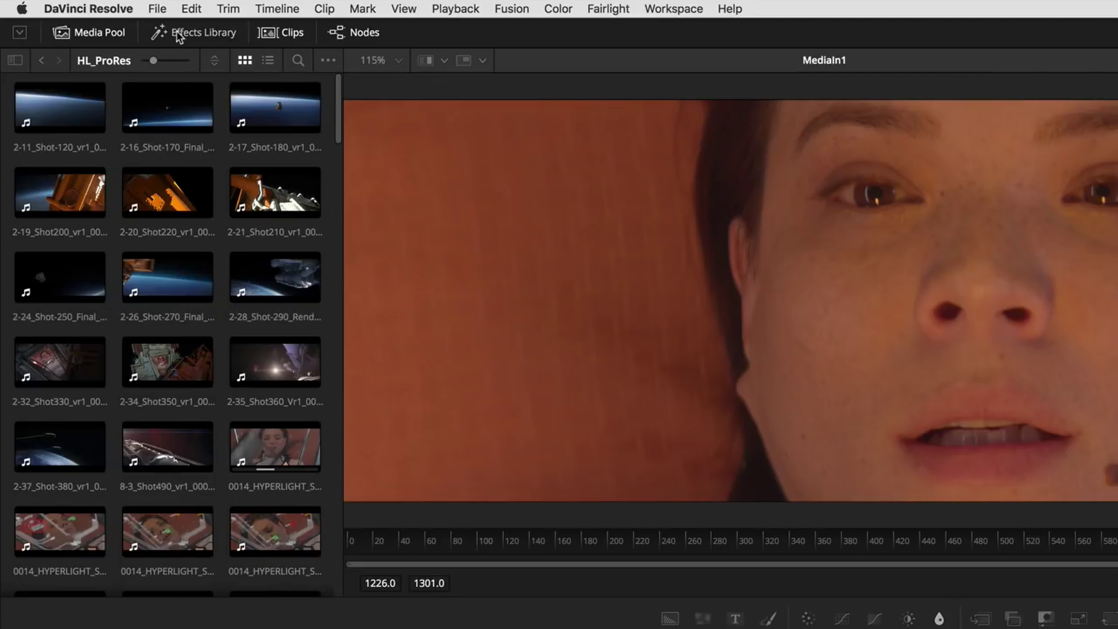
- Open the HyperLight Fusion Demo bin and show the clips strip with ProRes shots 21–34
click(15, 60)
click(49, 108)
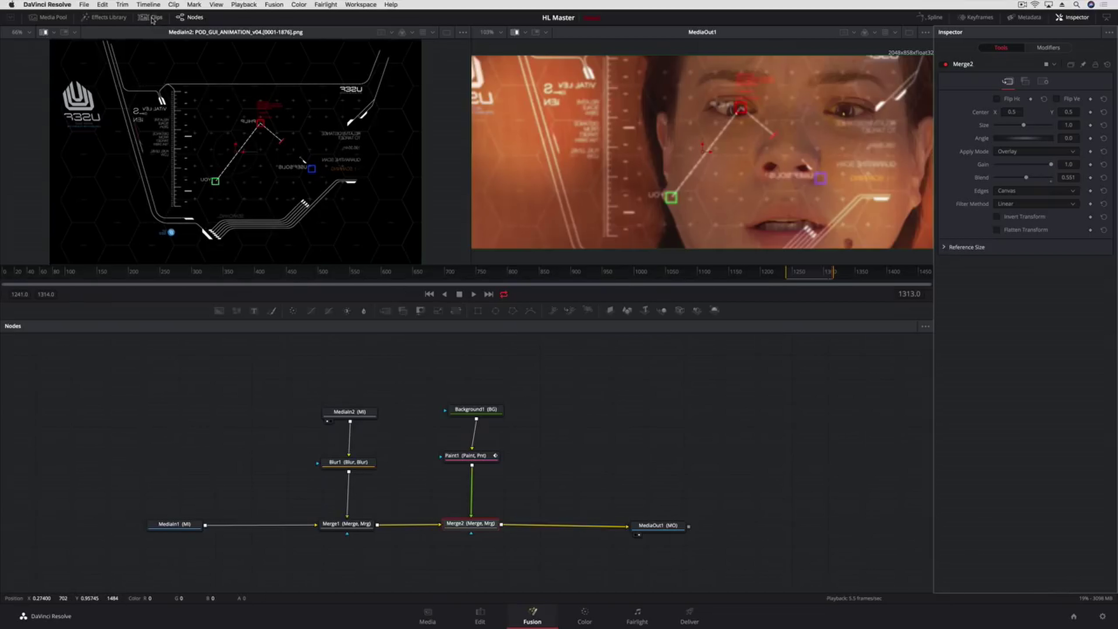
click(152, 19)
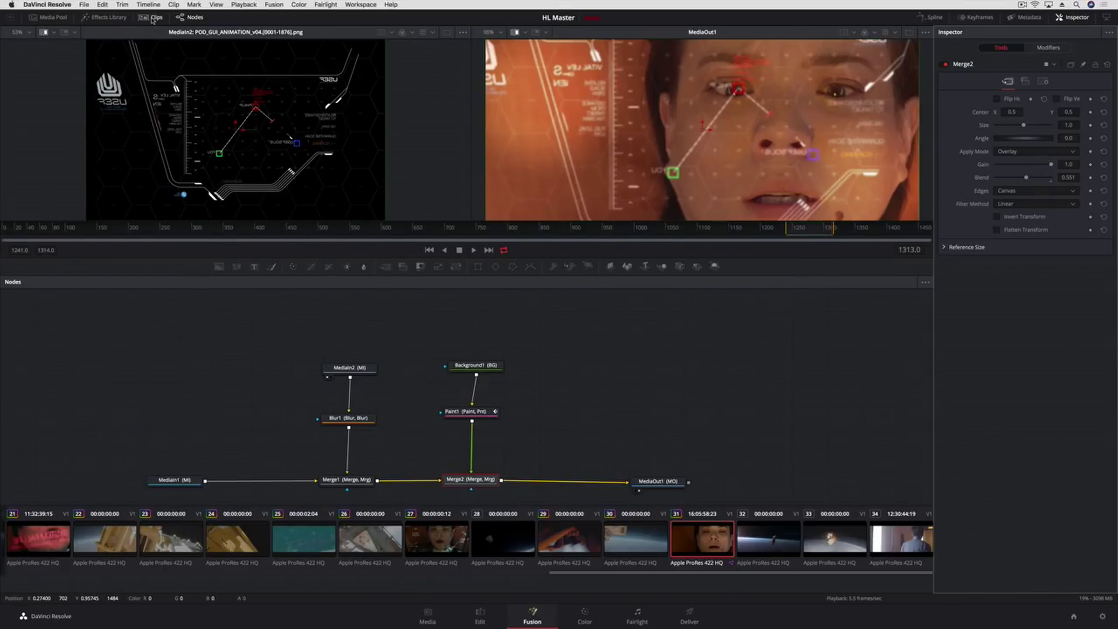